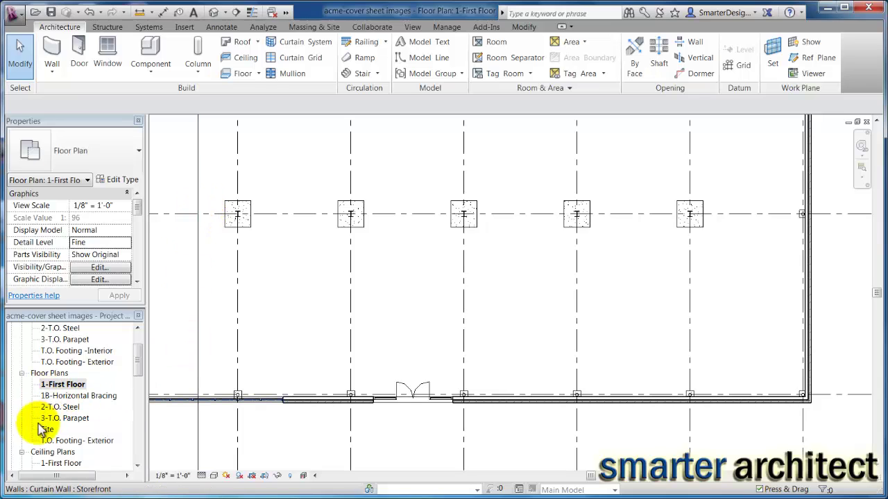
Step: Open the South elevation and frame the brick wall with its storefront doors
left_click_drag(138, 368, 145, 410)
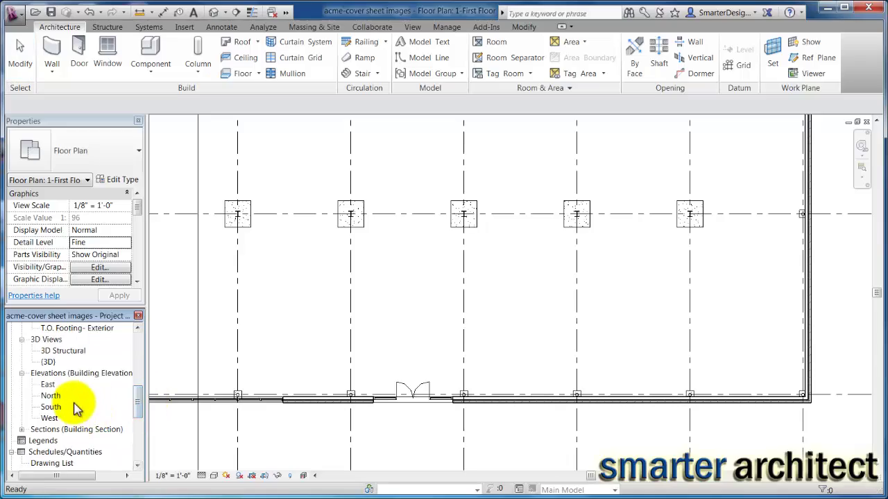
double_click(52, 407)
scroll(506, 313, "down", 2)
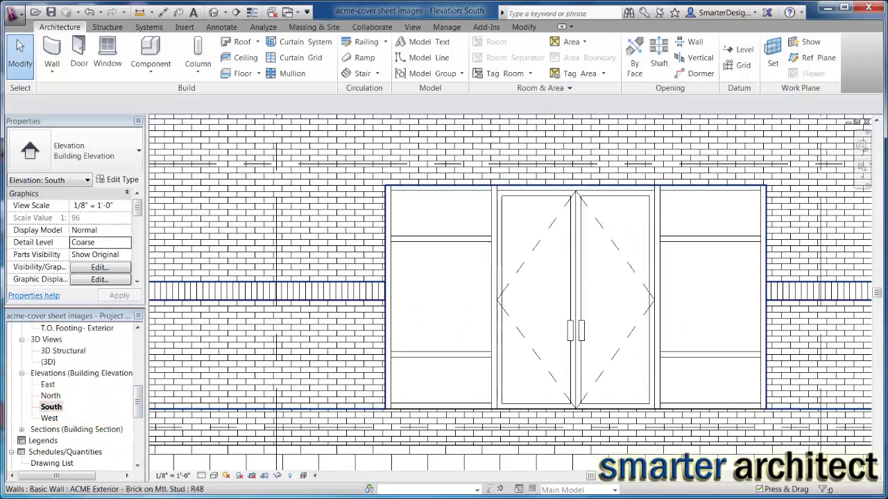
scroll(703, 228, "down", 2)
middle_click_drag(703, 228, 317, 257)
scroll(368, 239, "up", 1)
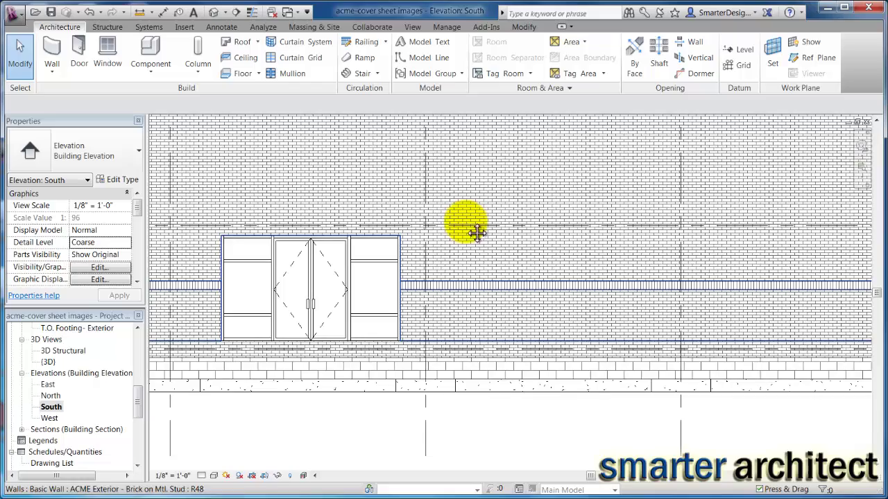
middle_click_drag(476, 231, 507, 264)
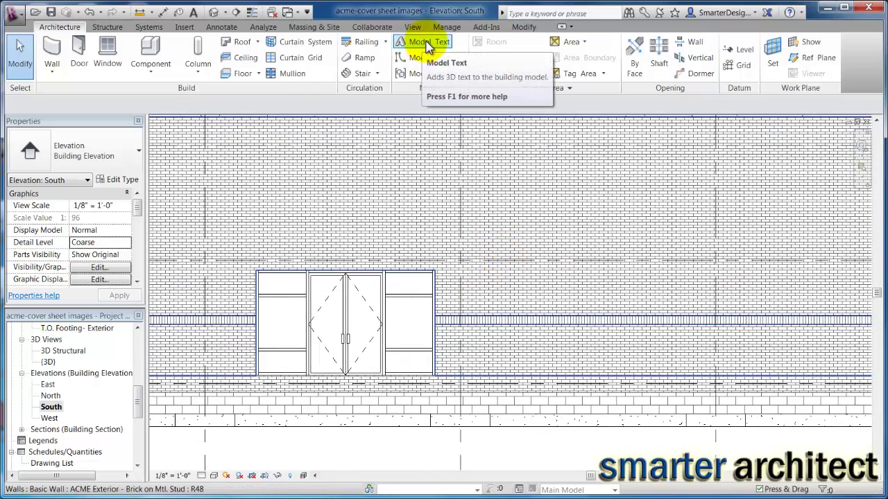
Step: Start Model Text on the south brick wall face as the work plane and enter 'ACME SUPPLY'
left_click(428, 43)
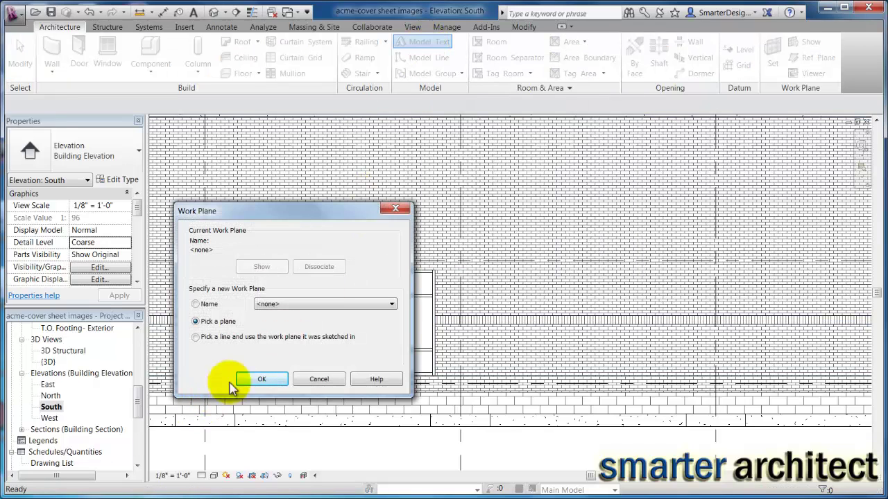
left_click(253, 380)
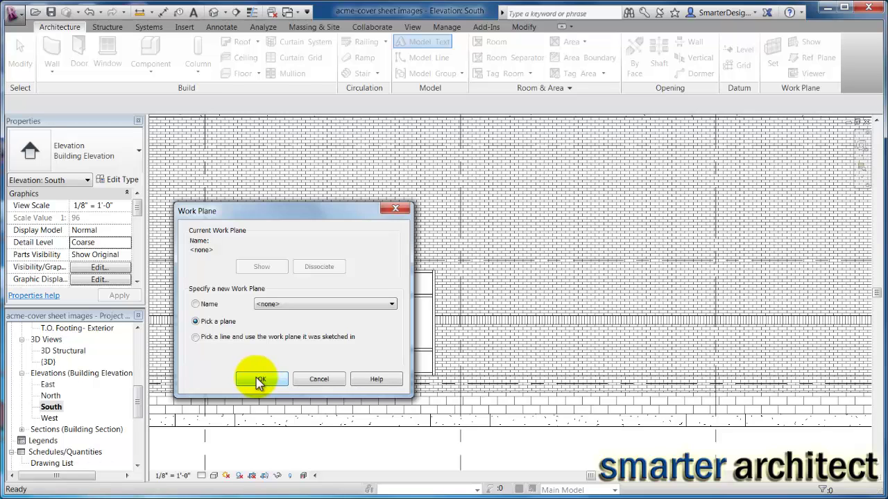
left_click(258, 380)
scroll(515, 372, "down", 2)
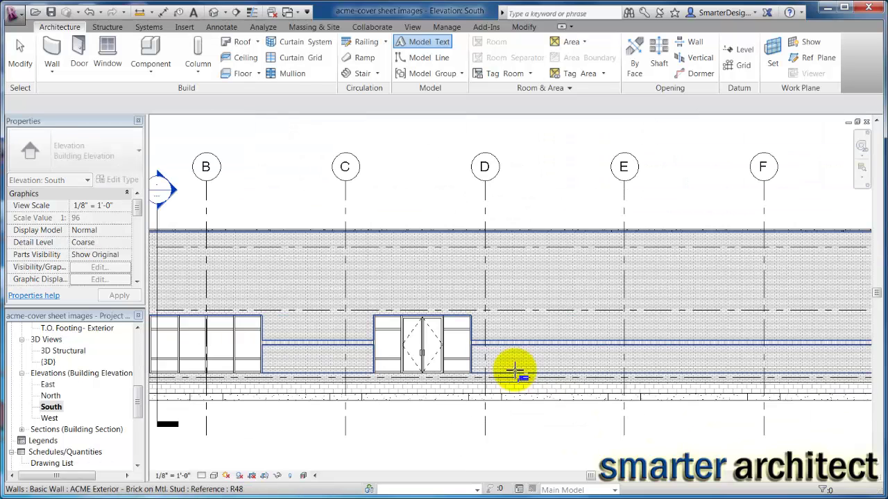
left_click(535, 319)
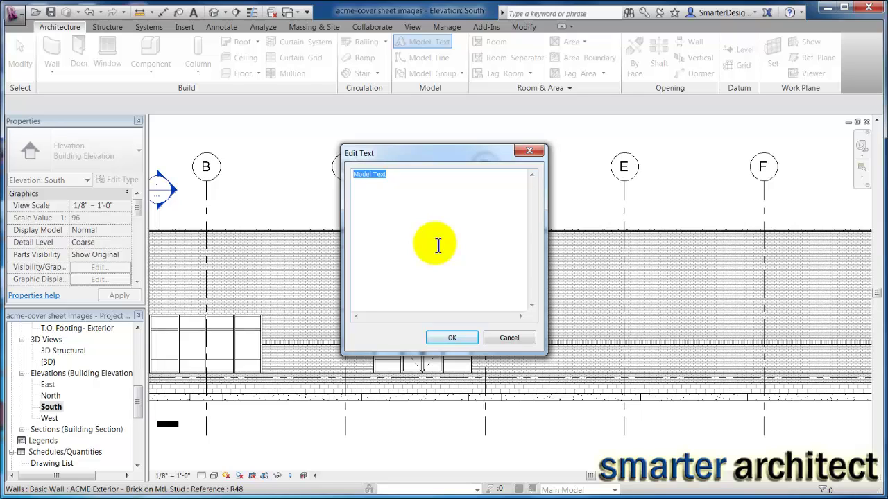
type("ACME SUPPLY")
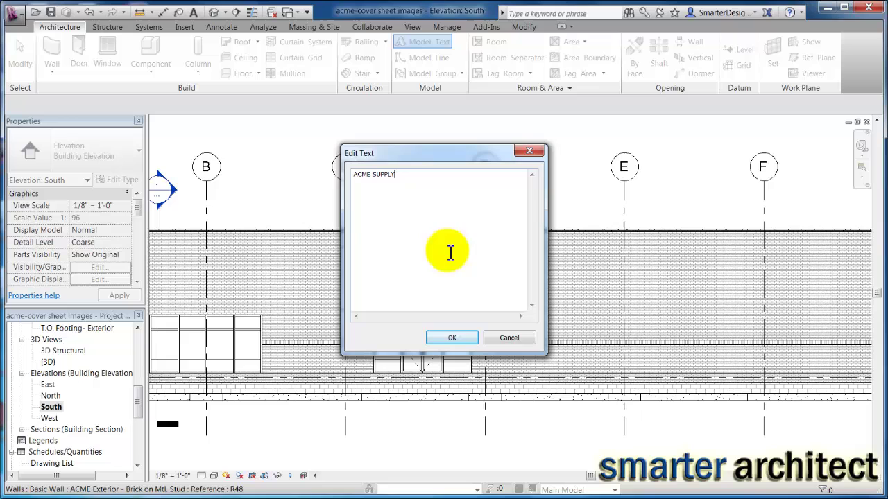
Step: Place the 'ACME SUPPLY' text on the brick wall just right of the storefront doors
left_click(453, 338)
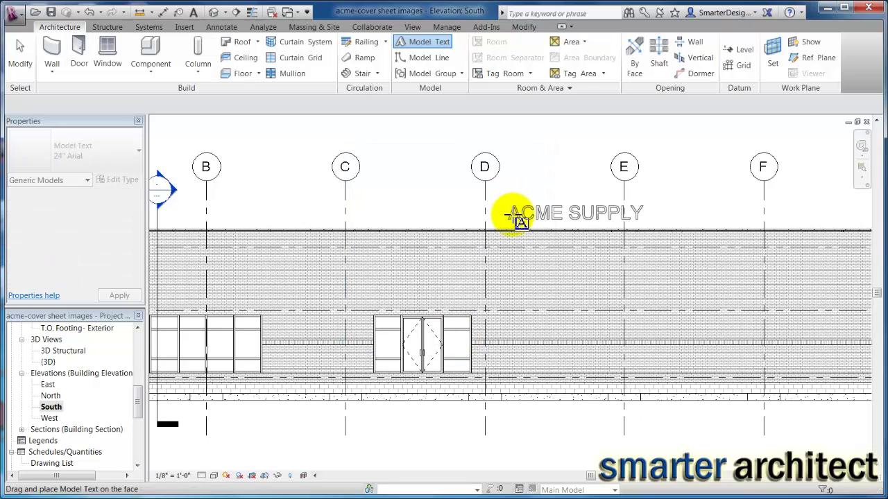
scroll(489, 309, "up", 2)
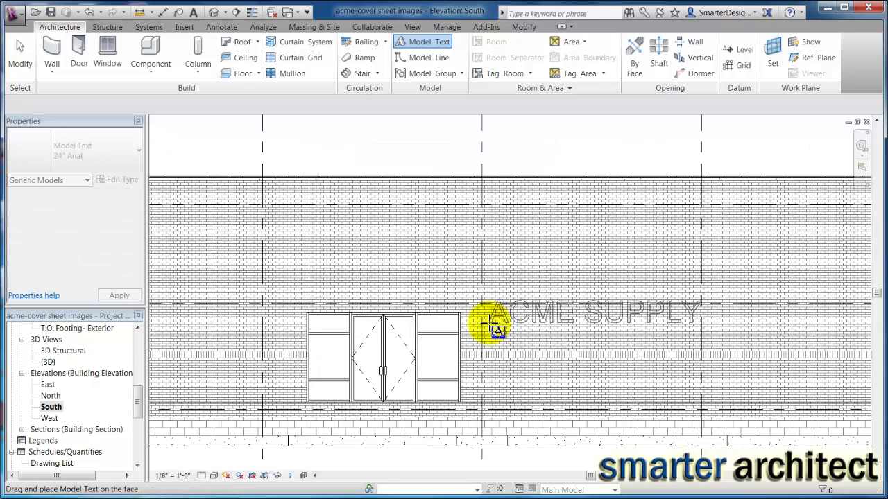
scroll(495, 344, "up", 2)
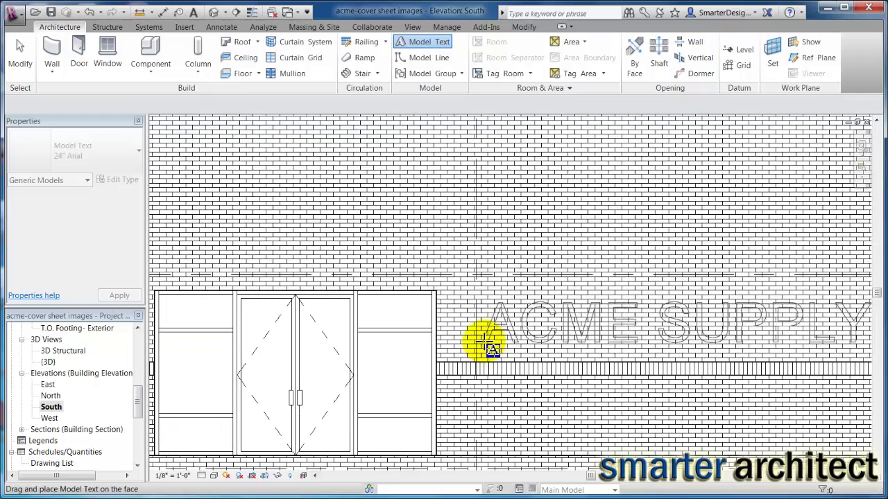
middle_click_drag(495, 351, 489, 345)
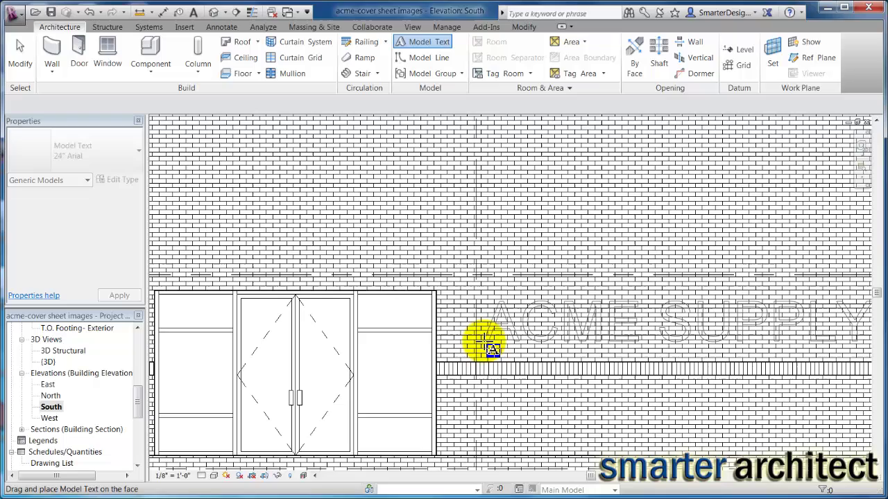
scroll(490, 344, "down", 4)
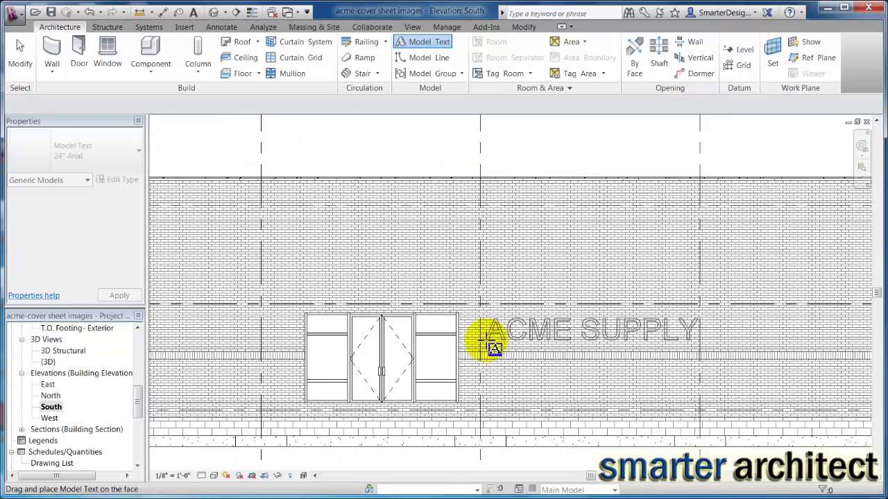
scroll(491, 346, "up", 1)
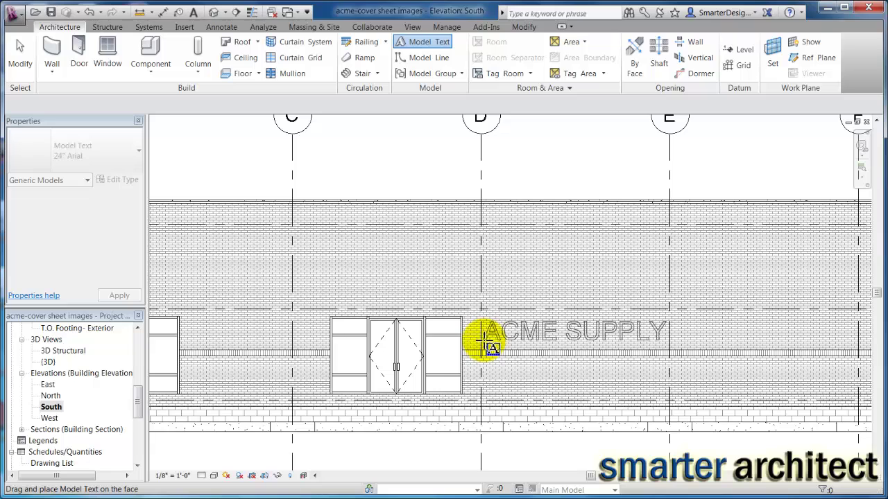
left_click(488, 346)
key("Escape")
key("Escape")
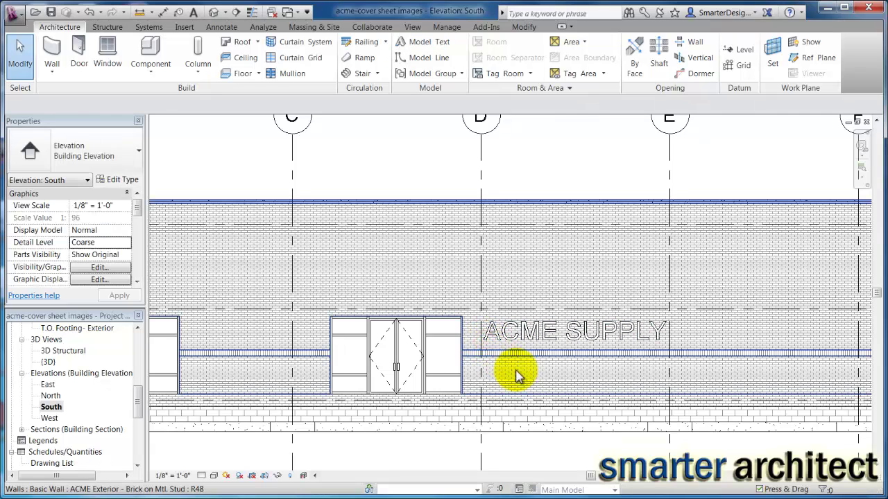
Step: Duplicate the sign text's 24" Arial type as a new type named 30" Arial
left_click(544, 338)
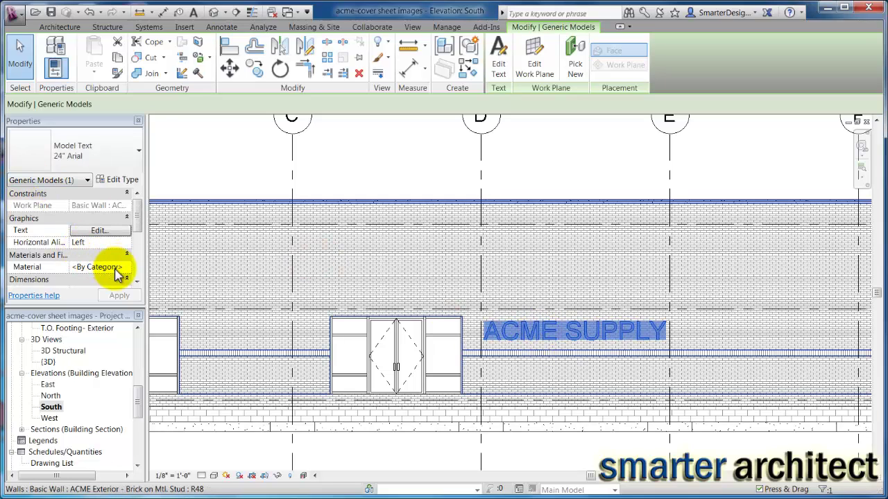
left_click(134, 157)
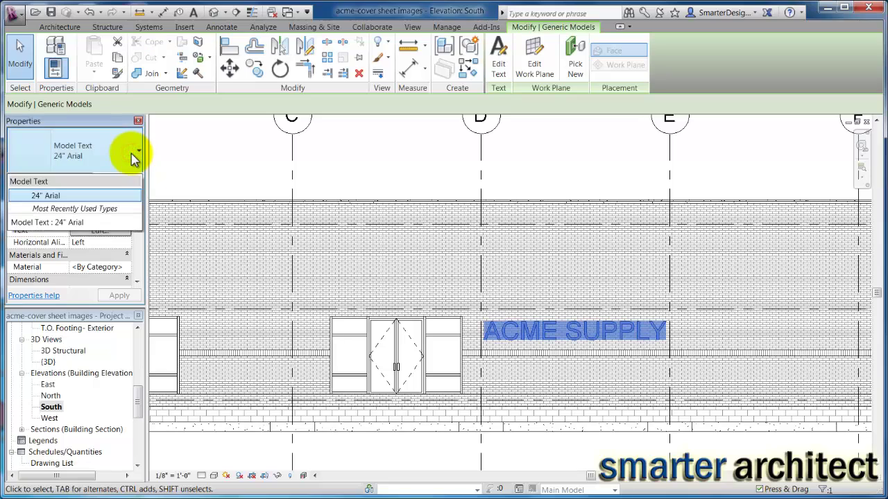
left_click(168, 142)
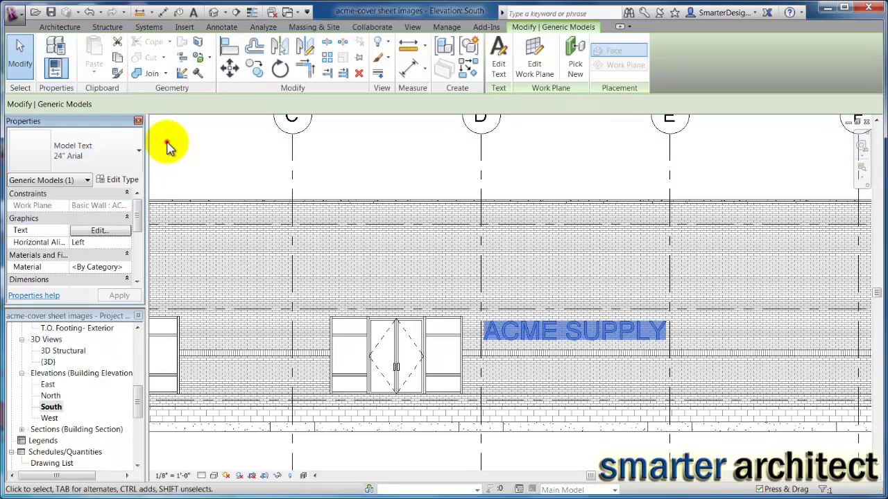
left_click(122, 182)
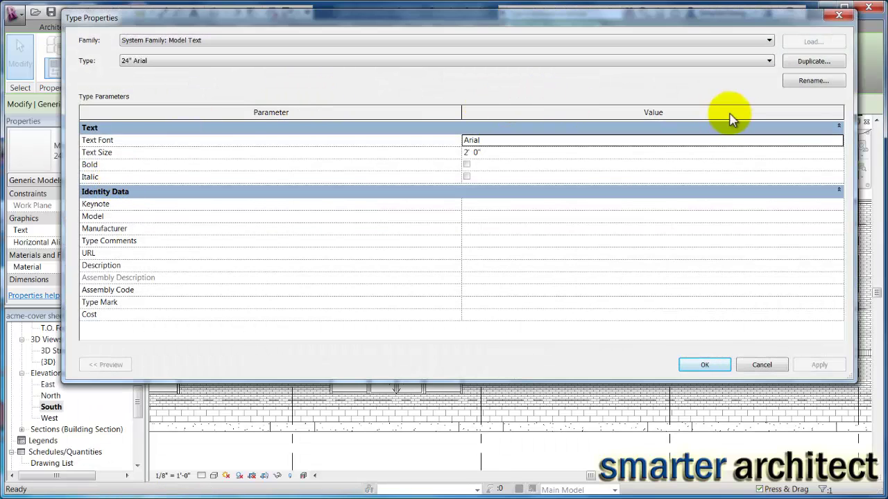
left_click(826, 66)
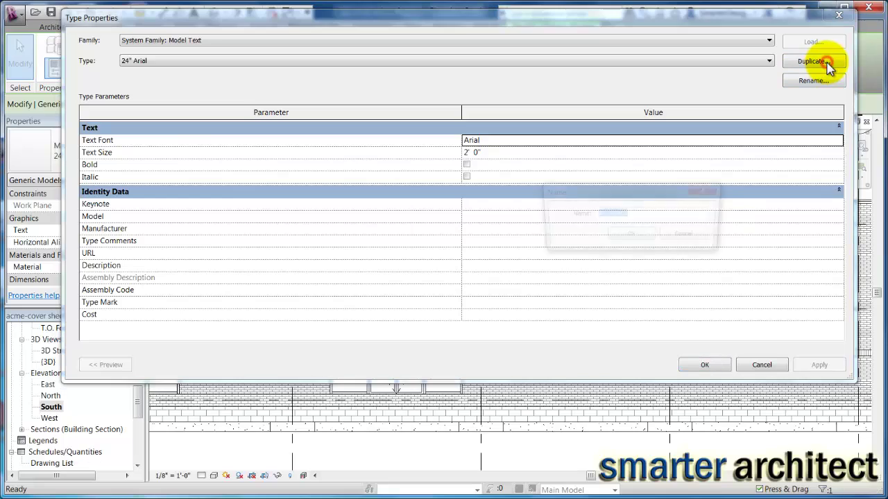
key("End")
type("2")
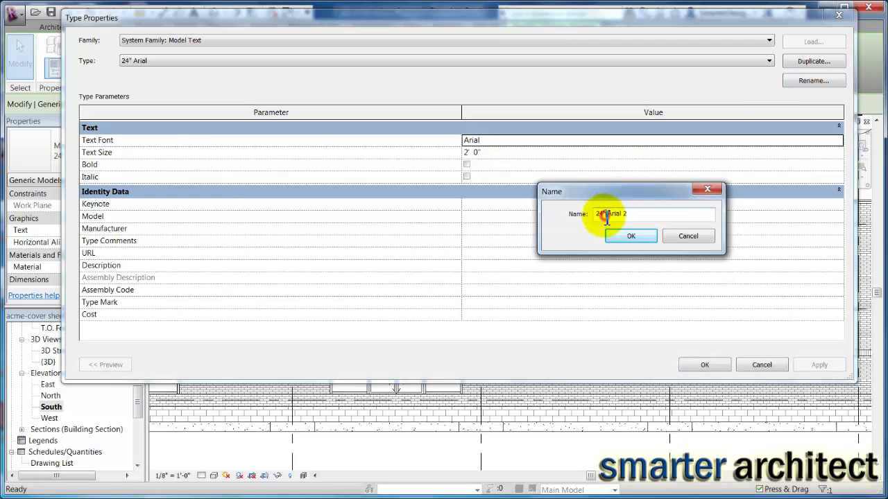
left_click_drag(604, 217, 595, 218)
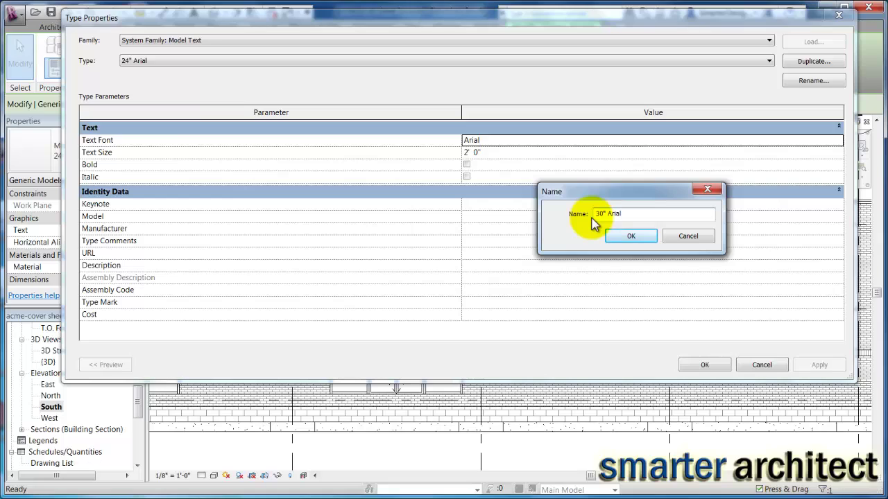
left_click(648, 239)
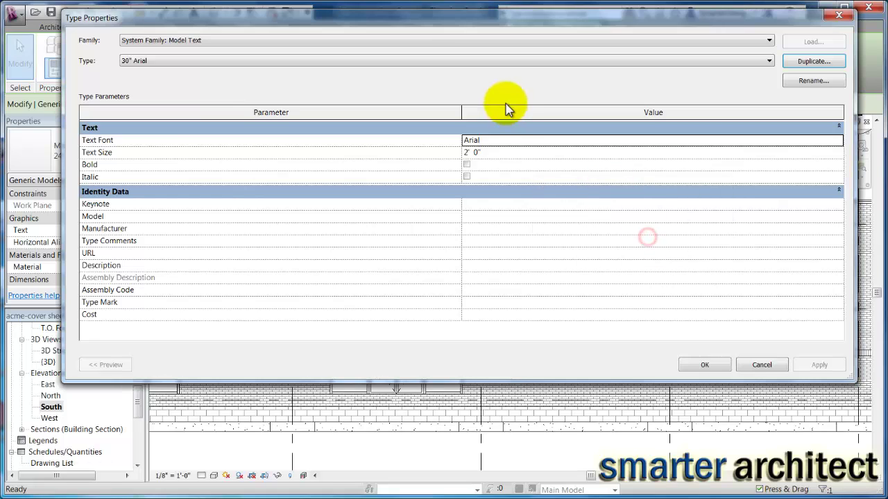
Step: Set the 30" Arial type's Text Size to 30" (2' 6") and keep it as the sign's type
left_click(504, 153)
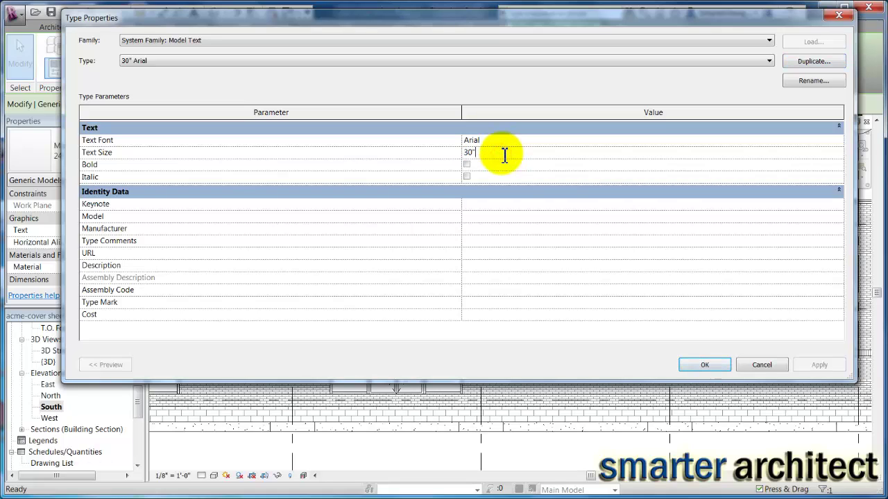
type("30\"")
key("Return")
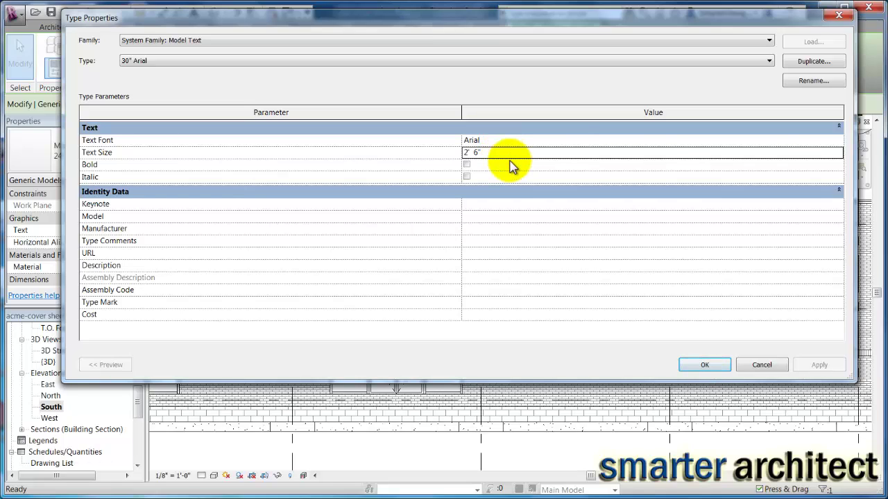
left_click(732, 60)
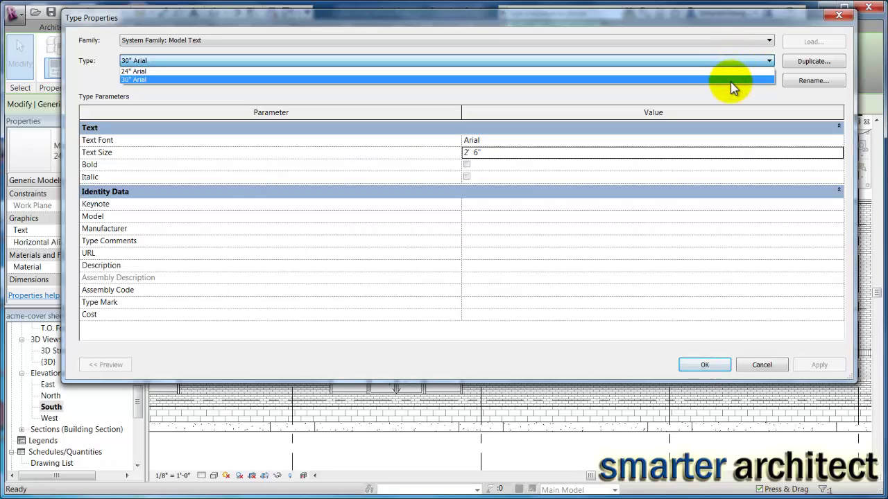
left_click(731, 81)
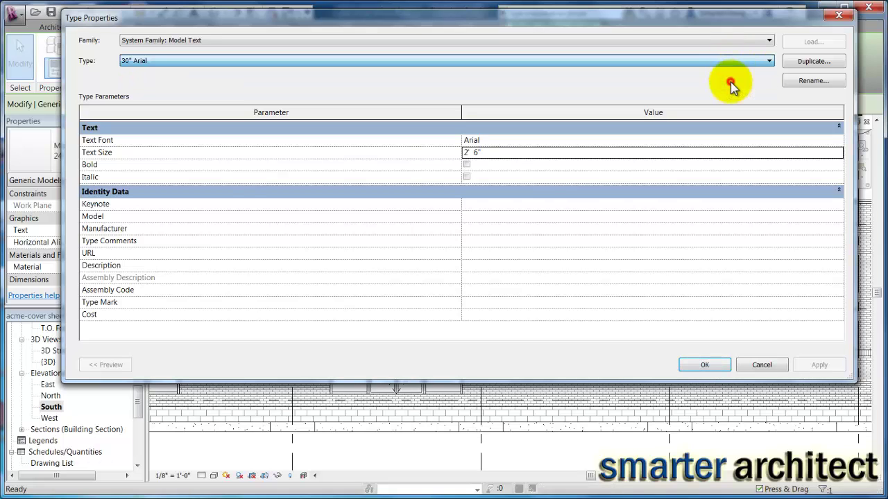
left_click(701, 366)
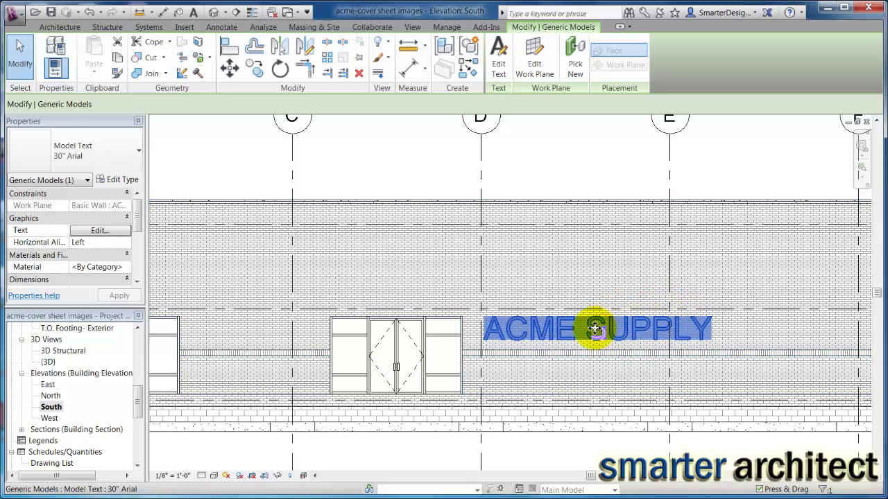
Step: Nudge the ACME SUPPLY text slightly on the wall and clear the selection
left_click_drag(594, 329, 599, 330)
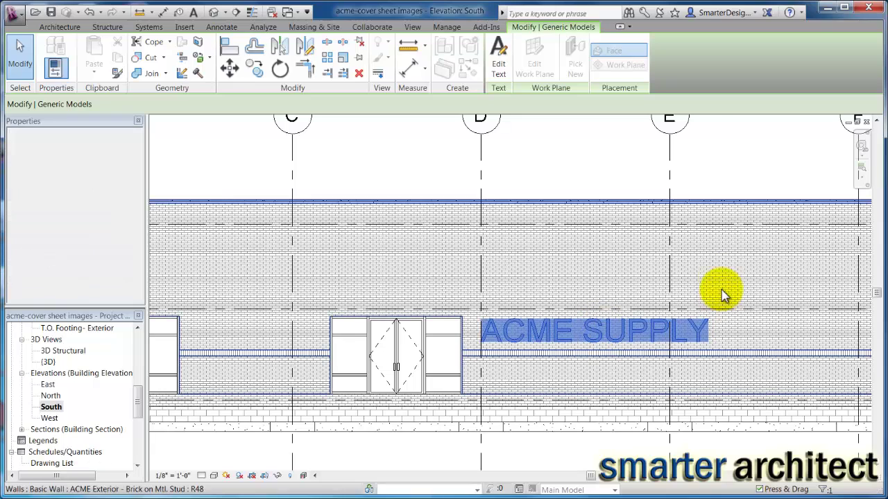
left_click(536, 151)
scroll(538, 152, "down", 2)
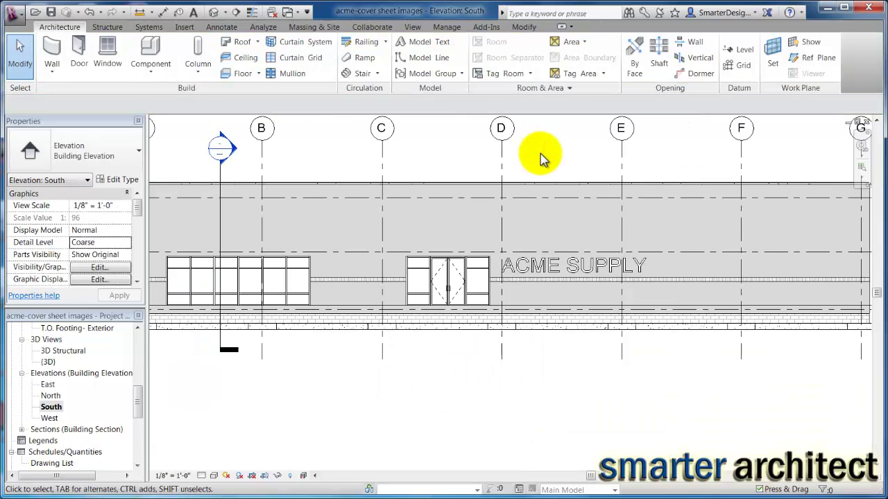
Step: Open the default 3D view and zoom in on the ACME SUPPLY sign
double_click(47, 362)
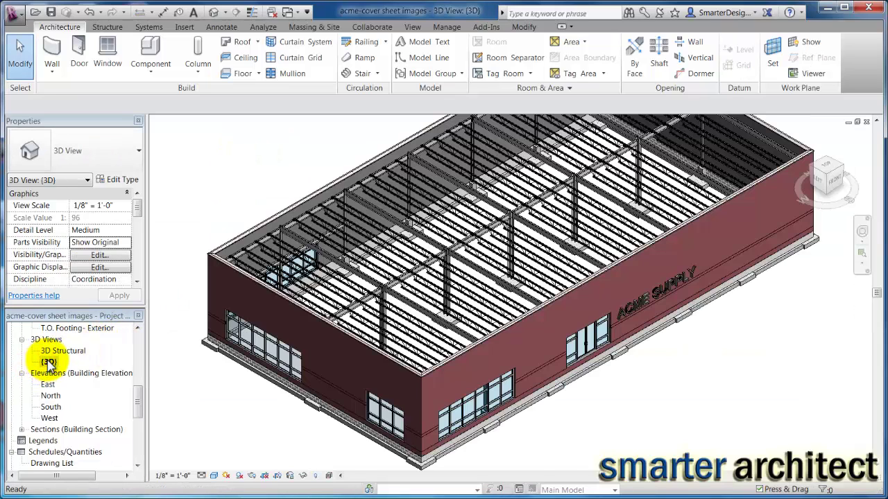
scroll(657, 305, "up", 4)
middle_click_drag(652, 294, 595, 308)
scroll(559, 297, "up", 3)
scroll(555, 287, "down", 4)
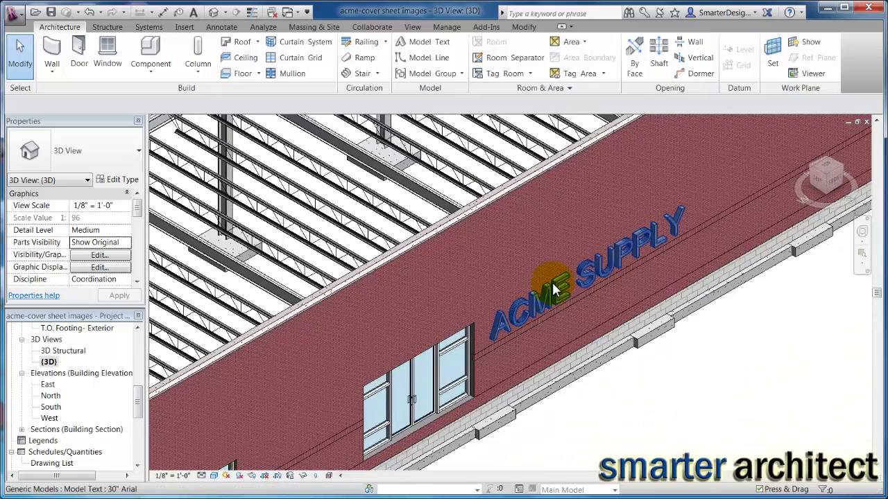
scroll(555, 283, "up", 2)
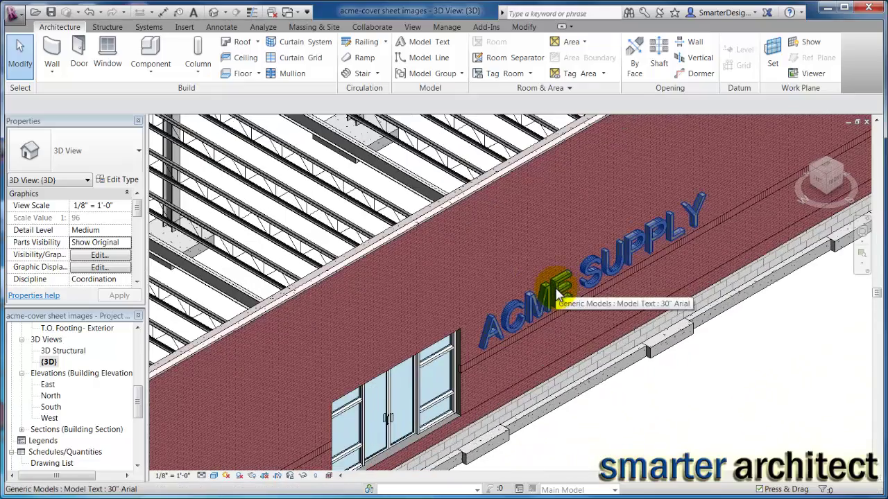
scroll(556, 285, "up", 2)
Step: Change the ACME SUPPLY model text's Depth from 6" to 0' 3"
left_click(556, 286)
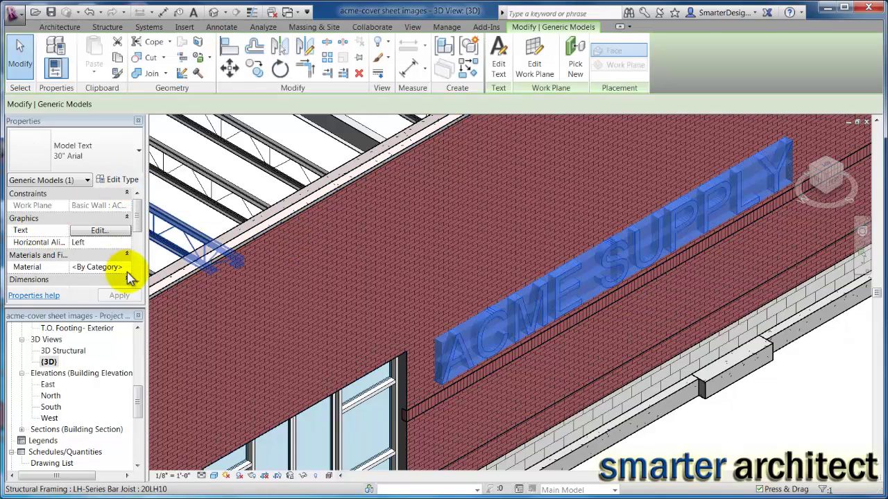
scroll(133, 235, "down", 3)
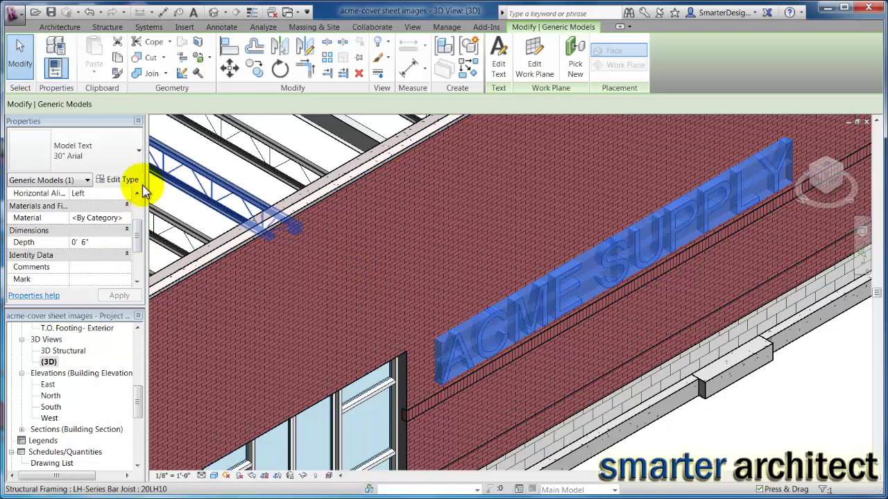
scroll(107, 241, "up", 1)
double_click(84, 254)
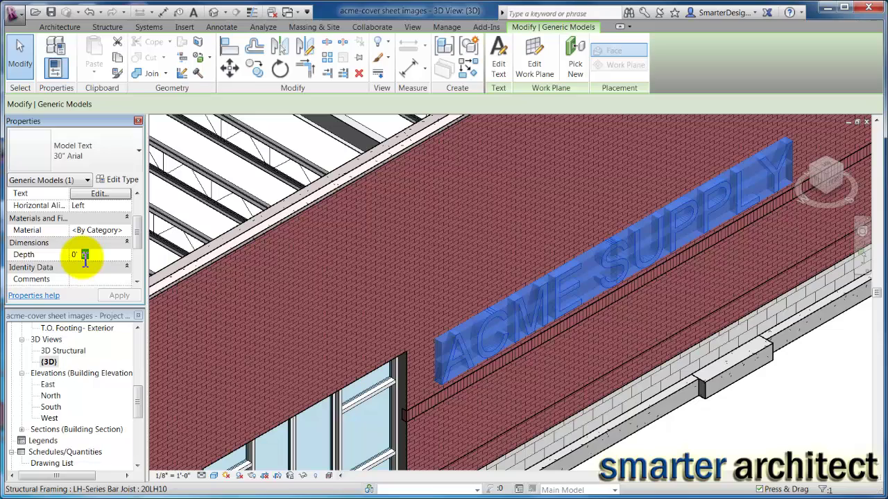
type("3")
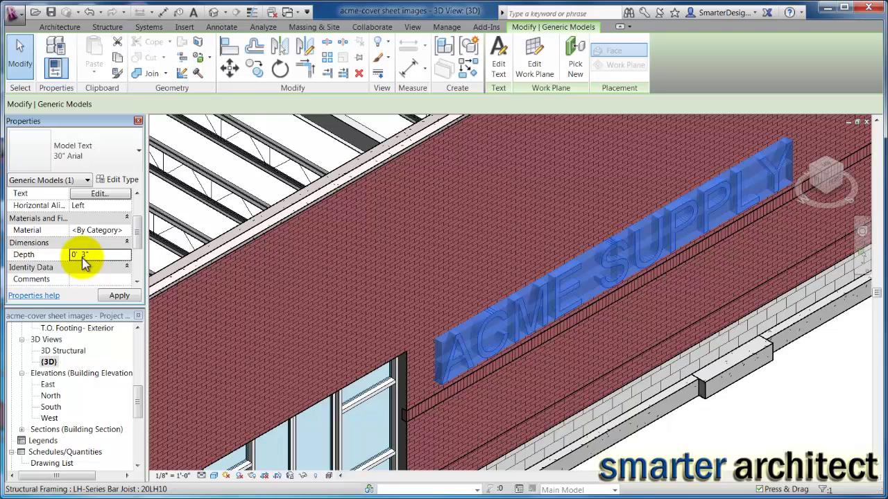
left_click(119, 296)
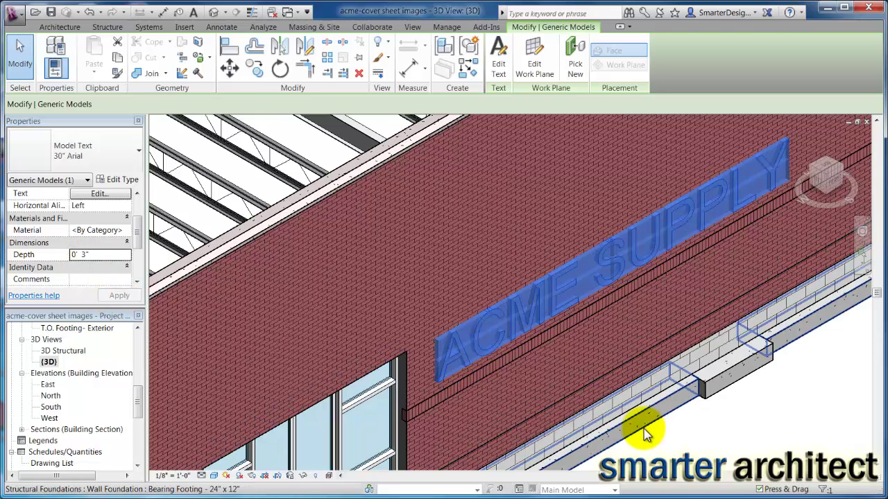
key("Escape")
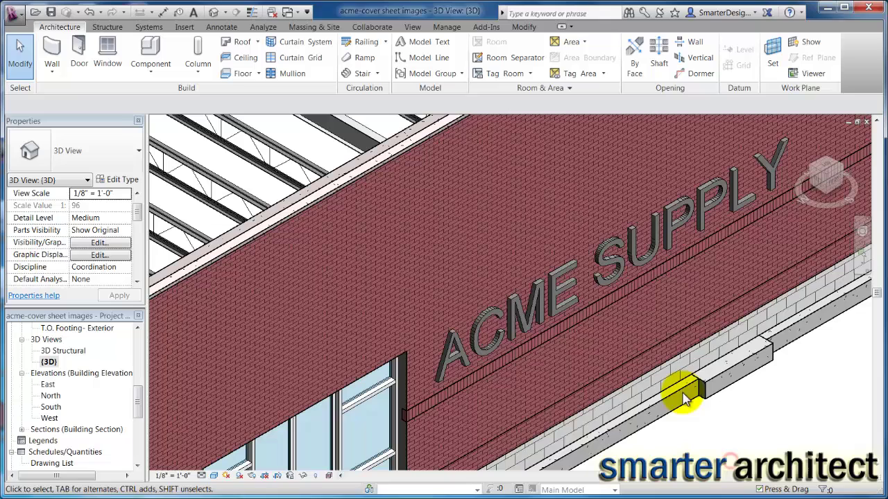
Step: Assign the Concrete - Precast Concrete - Normal Weight 5 ksi material to the sign
left_click(568, 283)
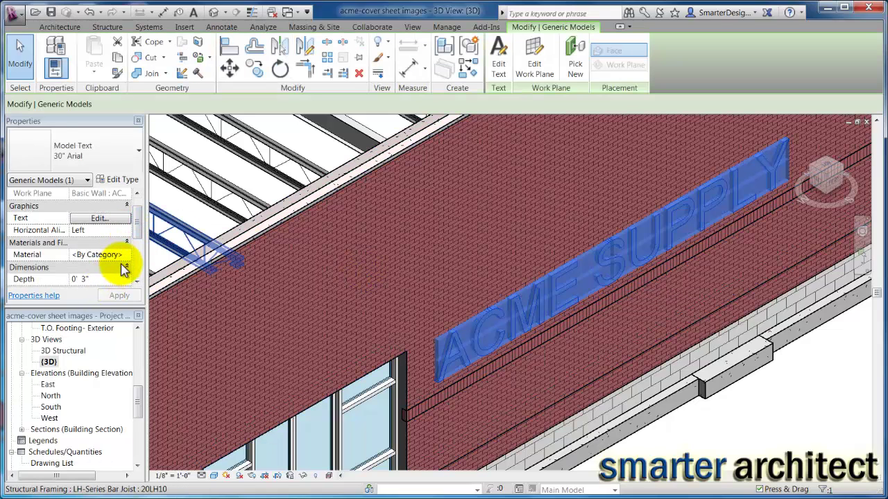
key("Escape")
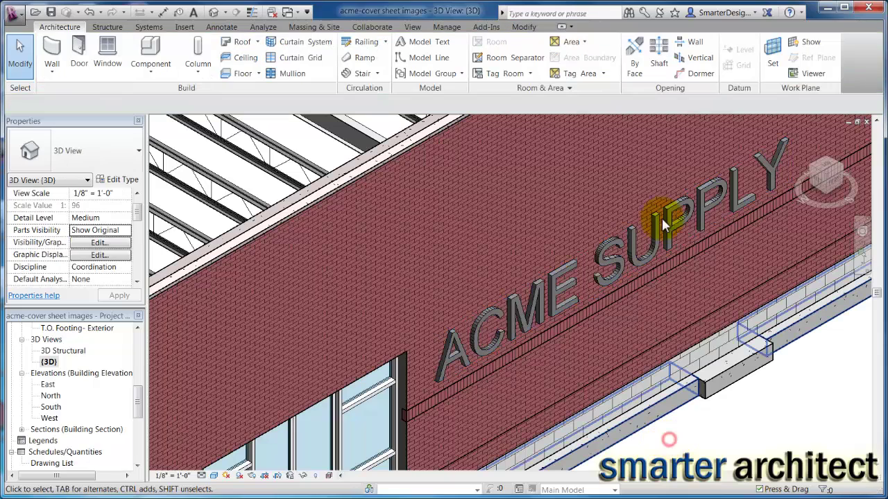
left_click(651, 261)
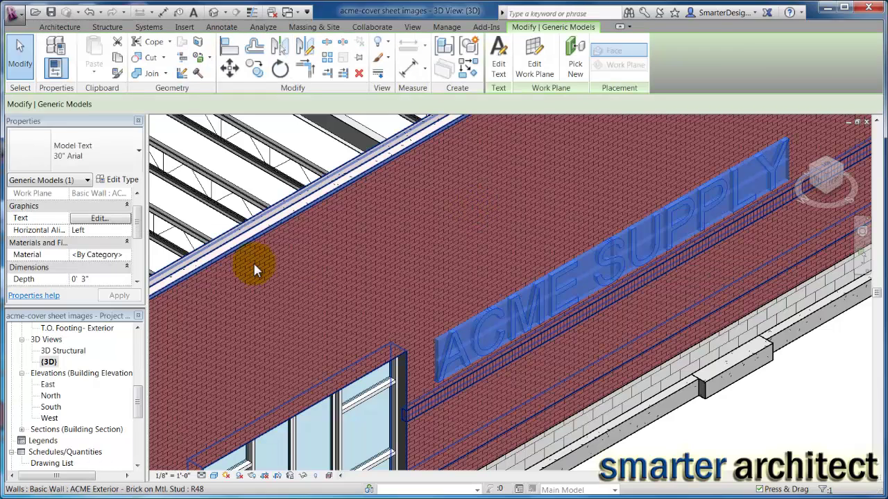
left_click(127, 255)
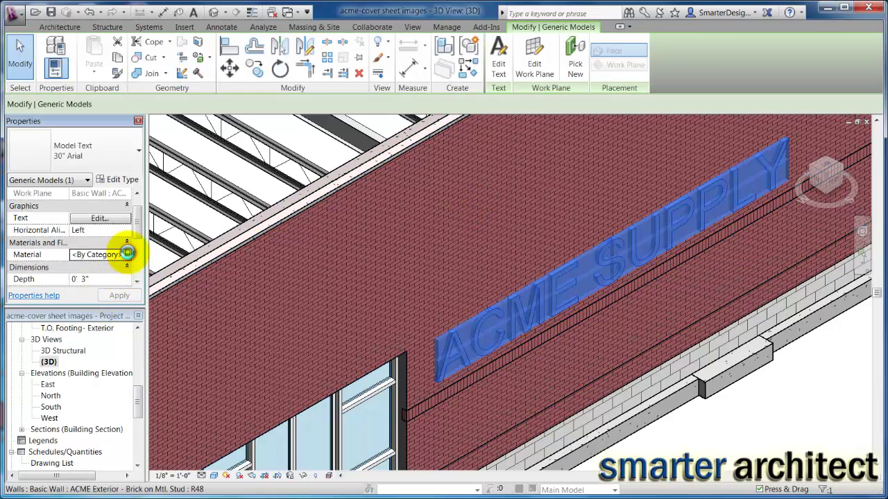
left_click(128, 255)
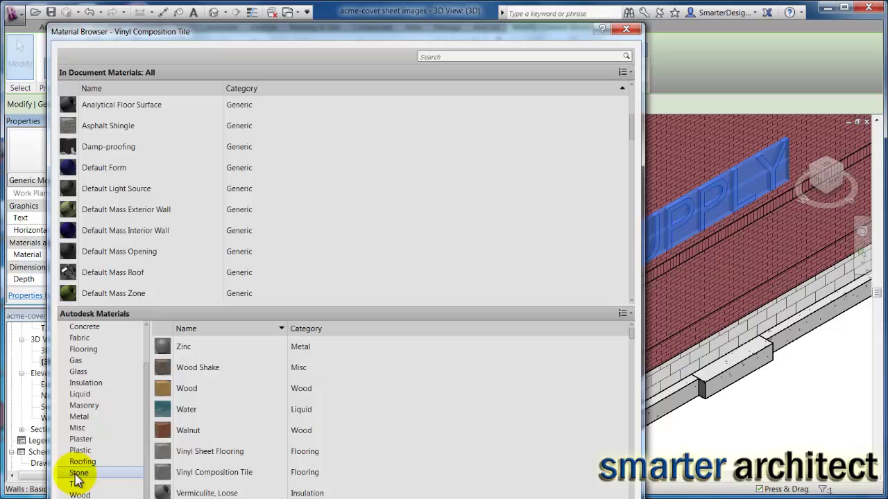
scroll(145, 160, "up", 4)
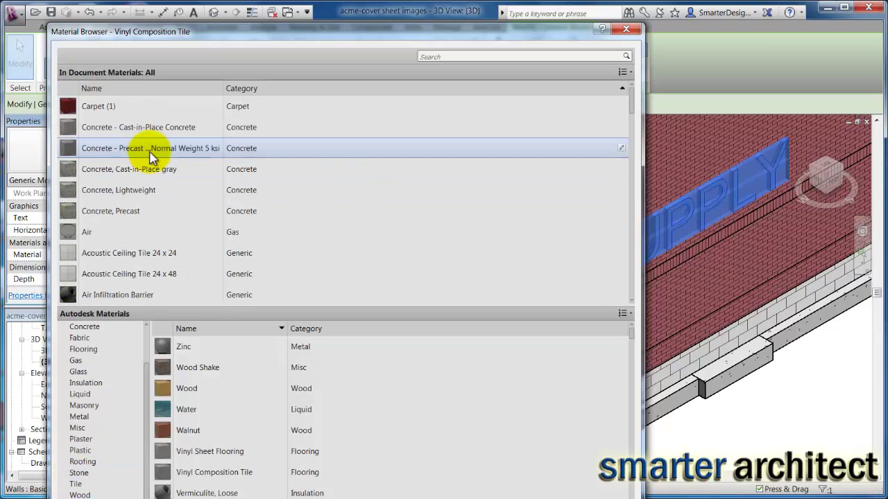
left_click(136, 149)
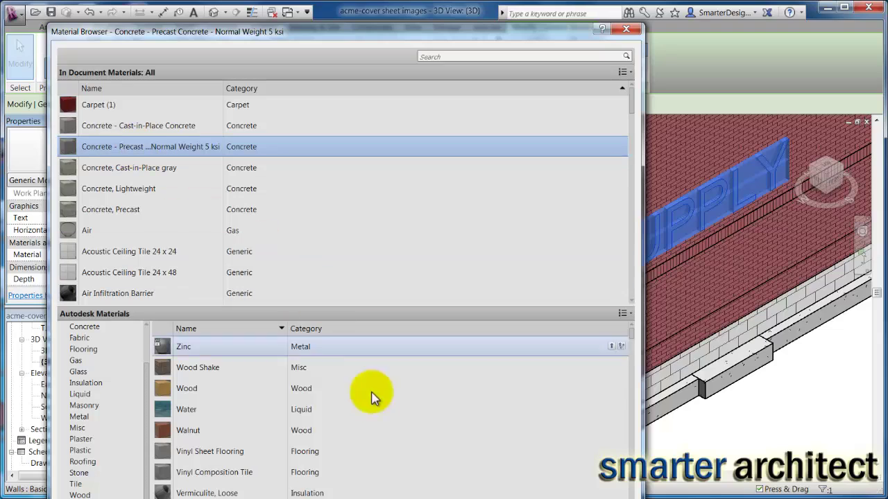
scroll(368, 394, "down", 1)
left_click(610, 476)
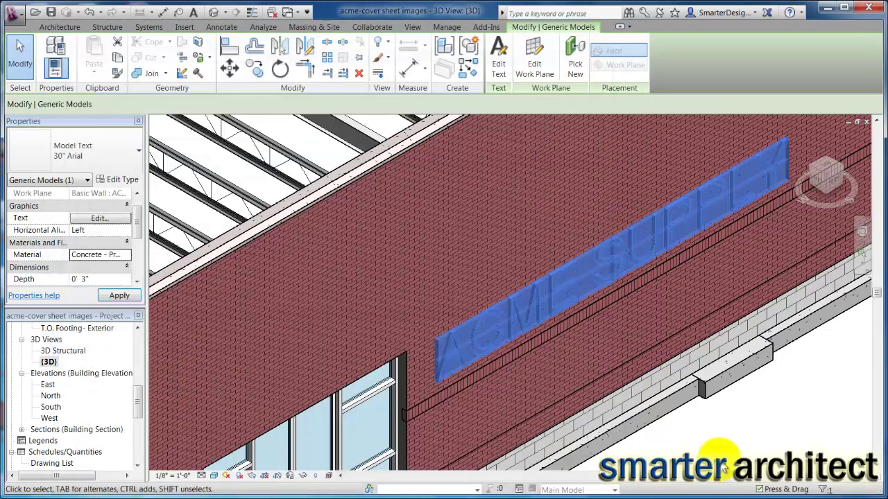
left_click(707, 444)
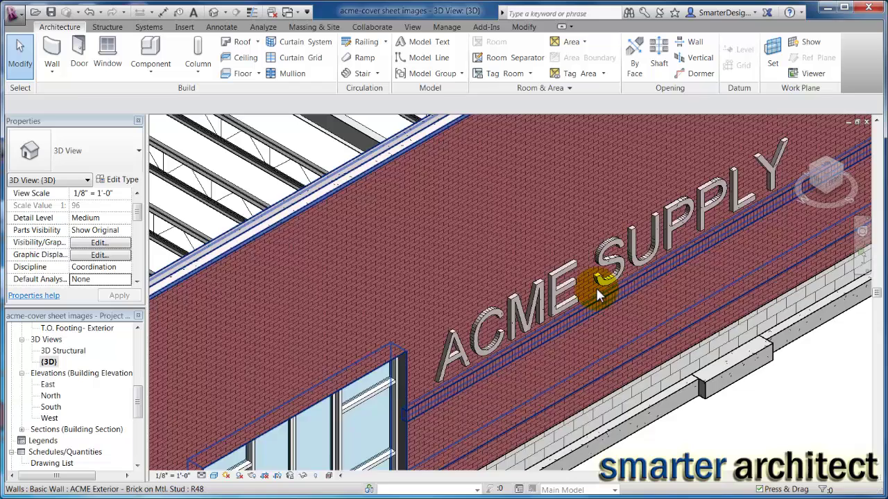
scroll(595, 286, "down", 2)
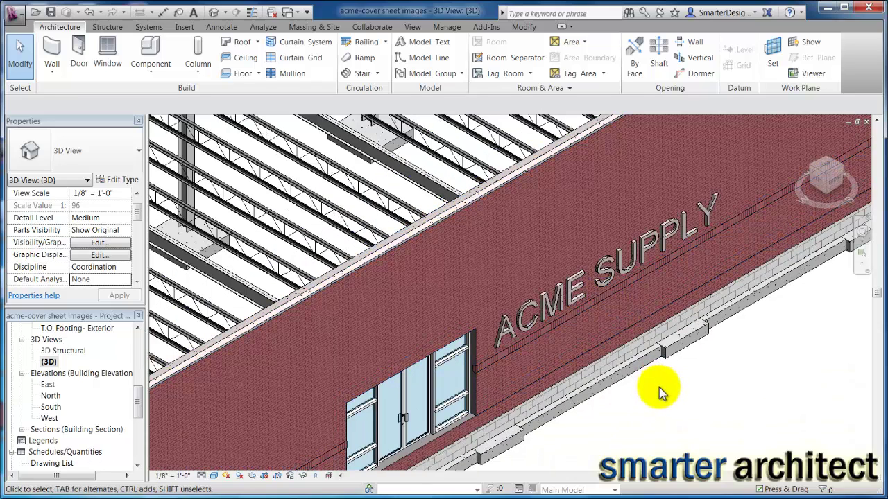